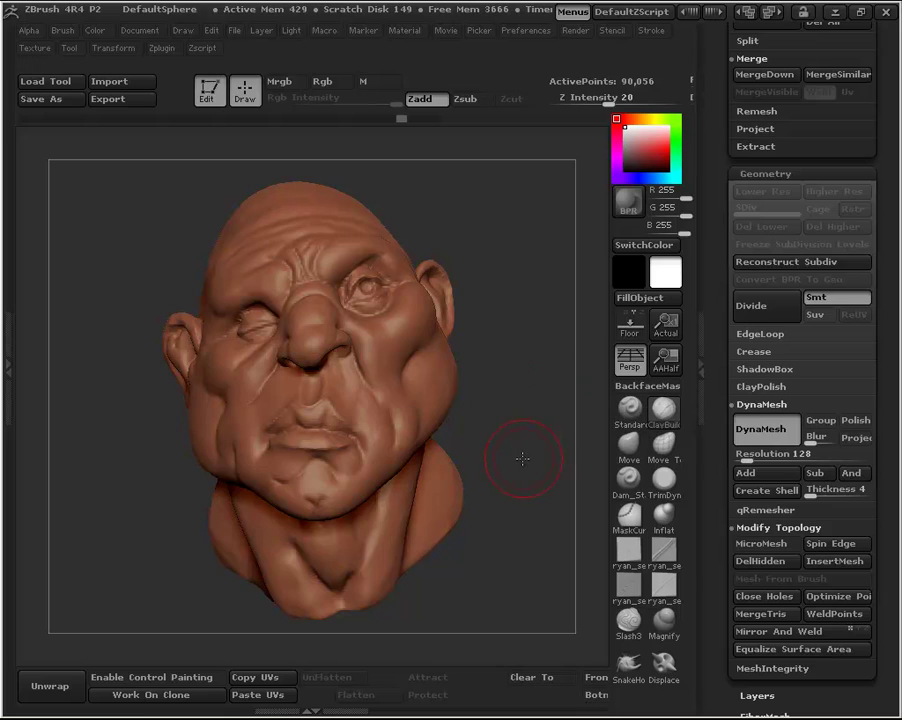
Build up form along the side of the nose with the ClayBuildup brush
left_click_drag(521, 459, 518, 459)
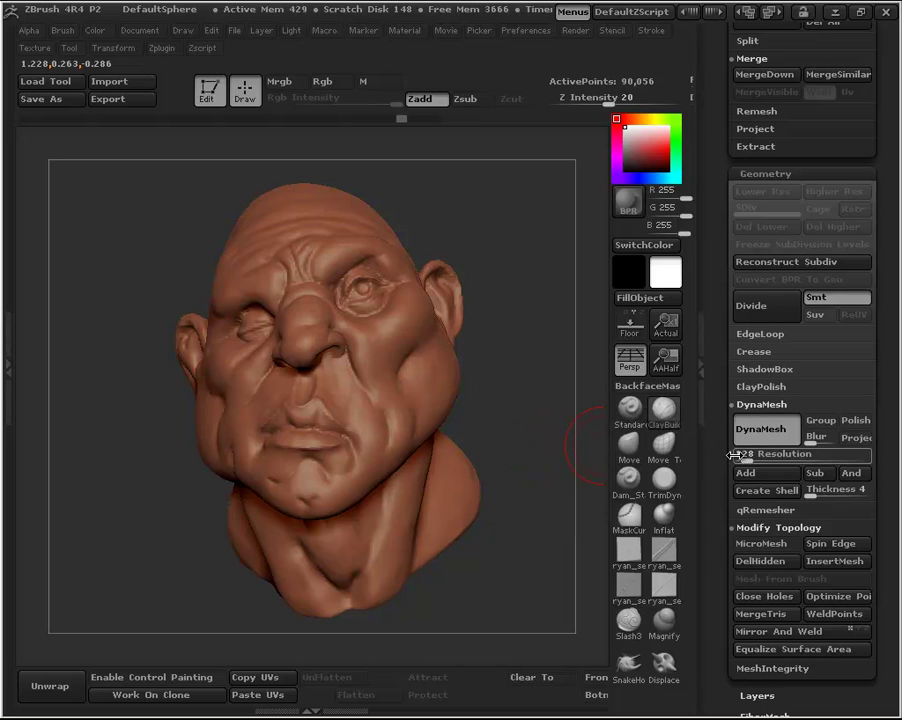
mouse_move(538, 415)
left_mouse_down()
mouse_move(519, 425)
mouse_move(525, 410)
left_mouse_up()
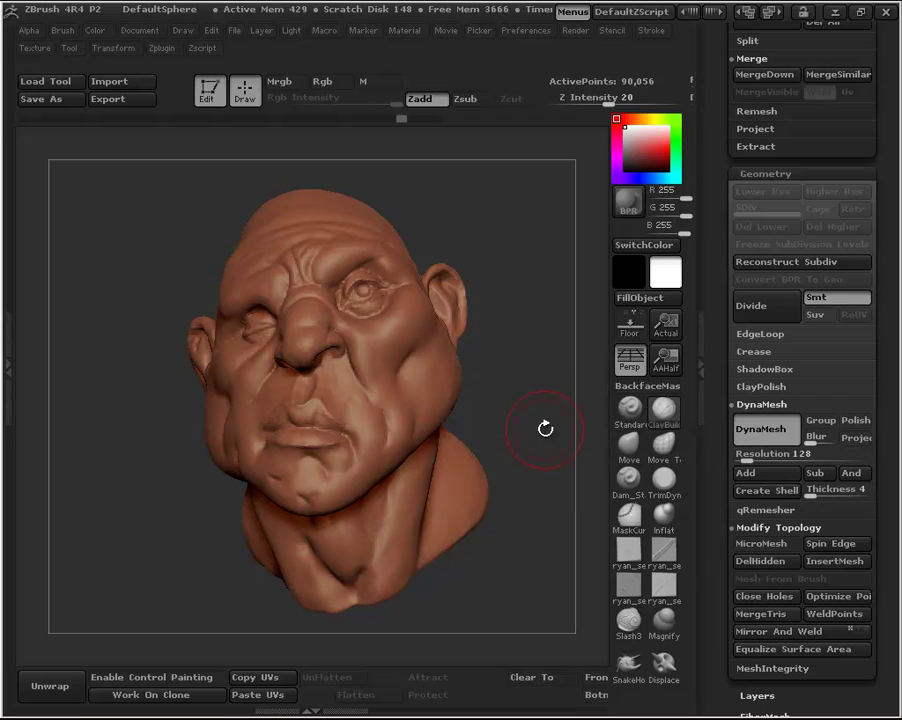
mouse_move(539, 425)
left_mouse_down()
mouse_move(558, 447)
mouse_move(553, 415)
mouse_move(219, 407)
left_mouse_up()
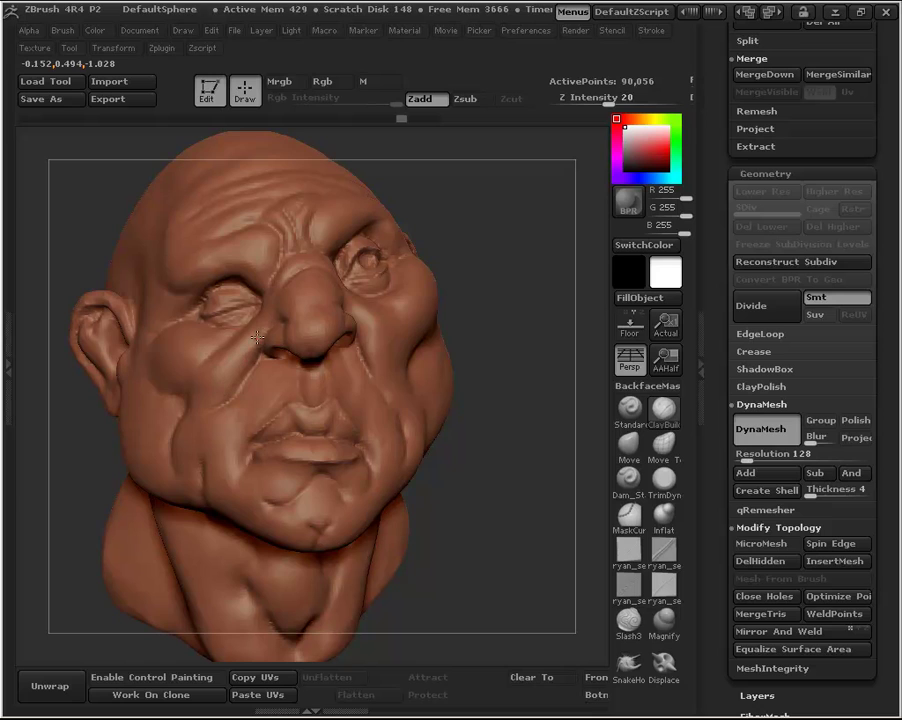
right_click_drag(285, 315, 298, 340)
right_click_drag(298, 340, 304, 312)
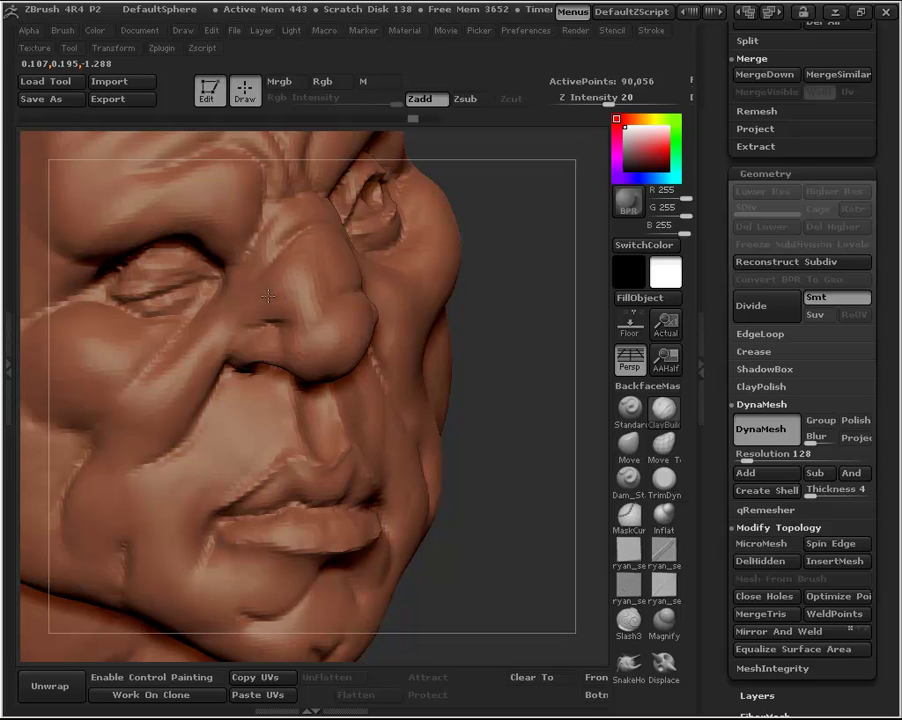
left_click_drag(197, 347, 283, 325)
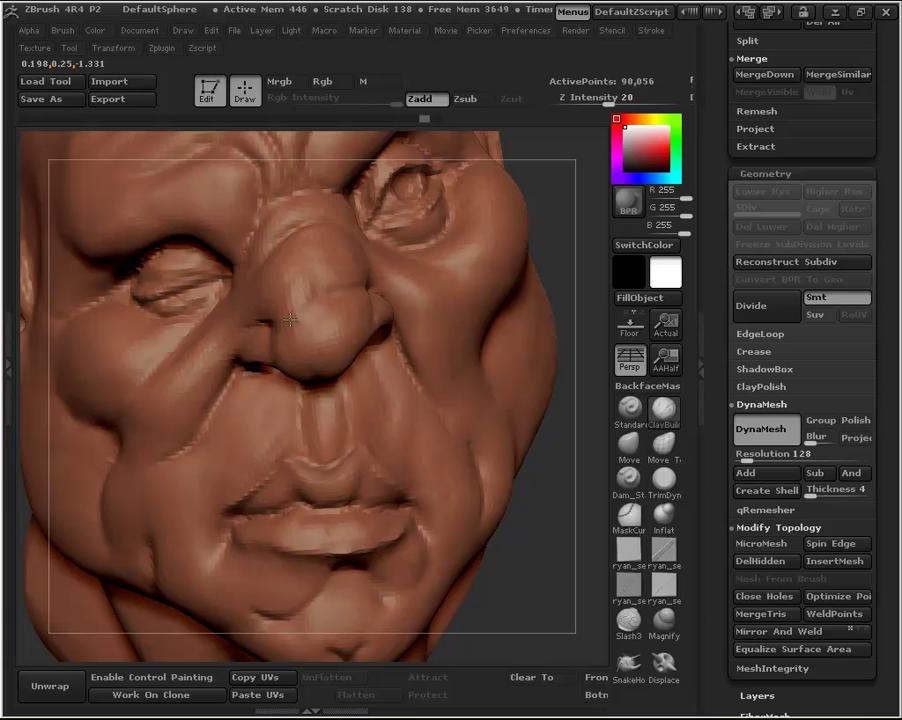
Carve creases across the bridge of the nose with the Dam_Standard brush in Zsub mode
key("3")
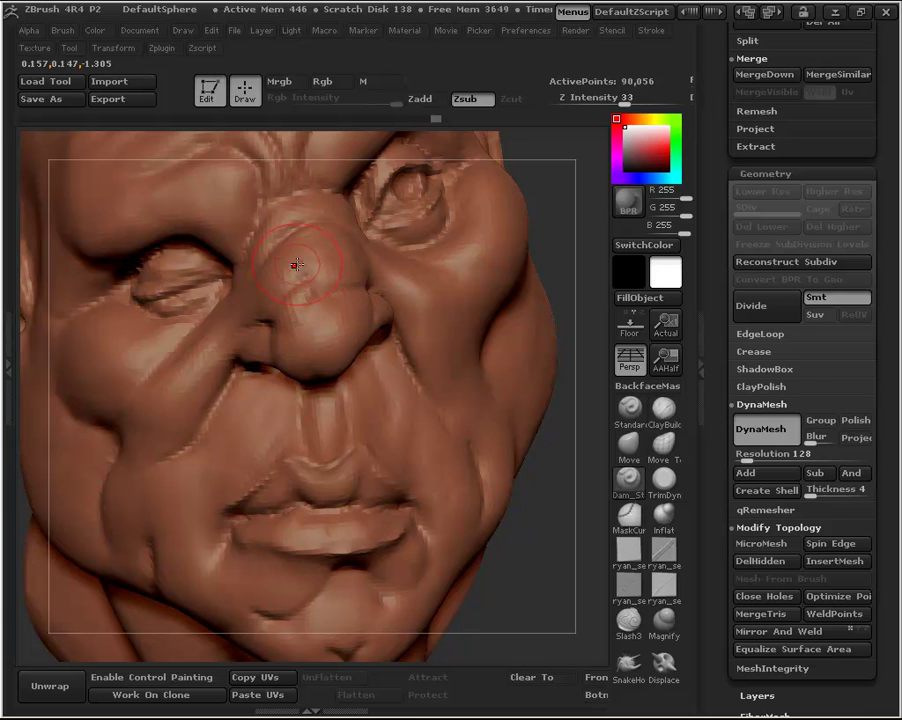
right_click_drag(297, 265, 328, 262)
left_click_drag(328, 262, 281, 272)
right_click_drag(374, 258, 350, 245)
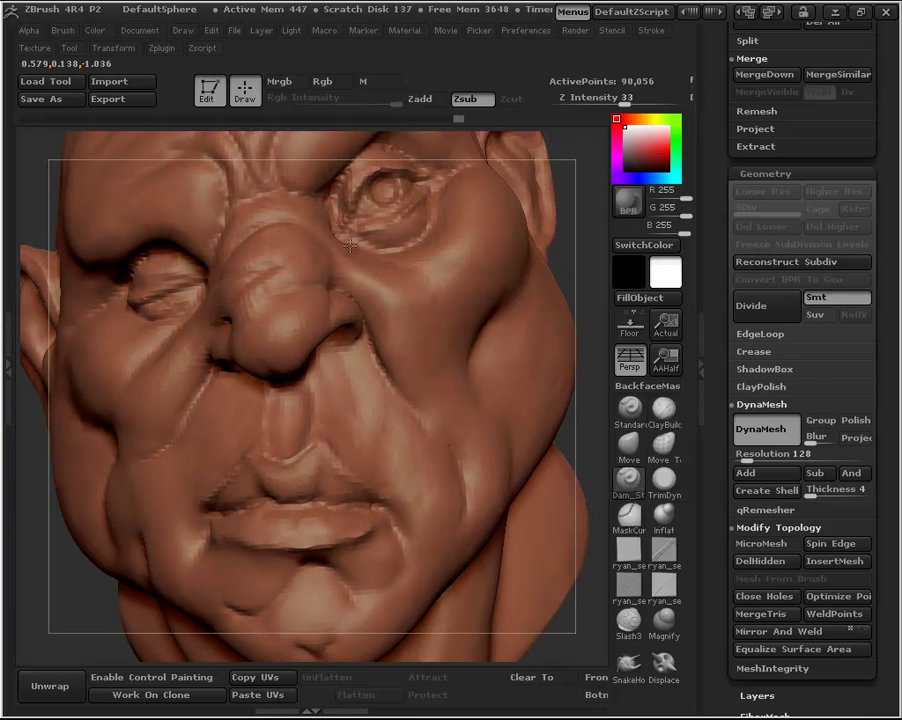
left_click_drag(303, 258, 272, 270)
right_click_drag(340, 262, 318, 265)
key("space")
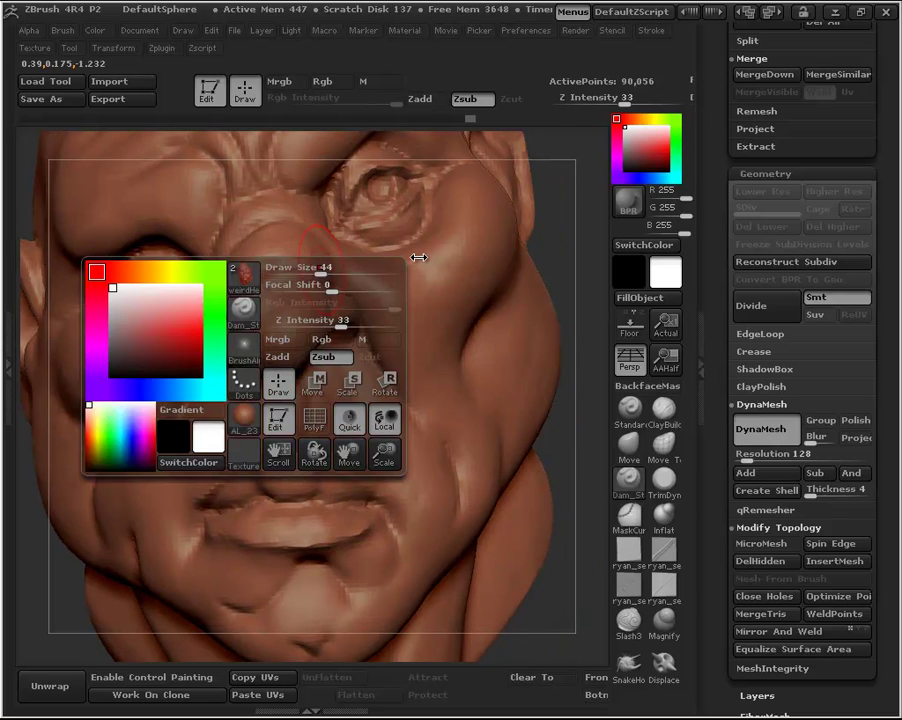
mouse_move(418, 257)
right_mouse_down("ctrl")
mouse_move(404, 236)
mouse_move(425, 250)
right_mouse_up("ctrl")
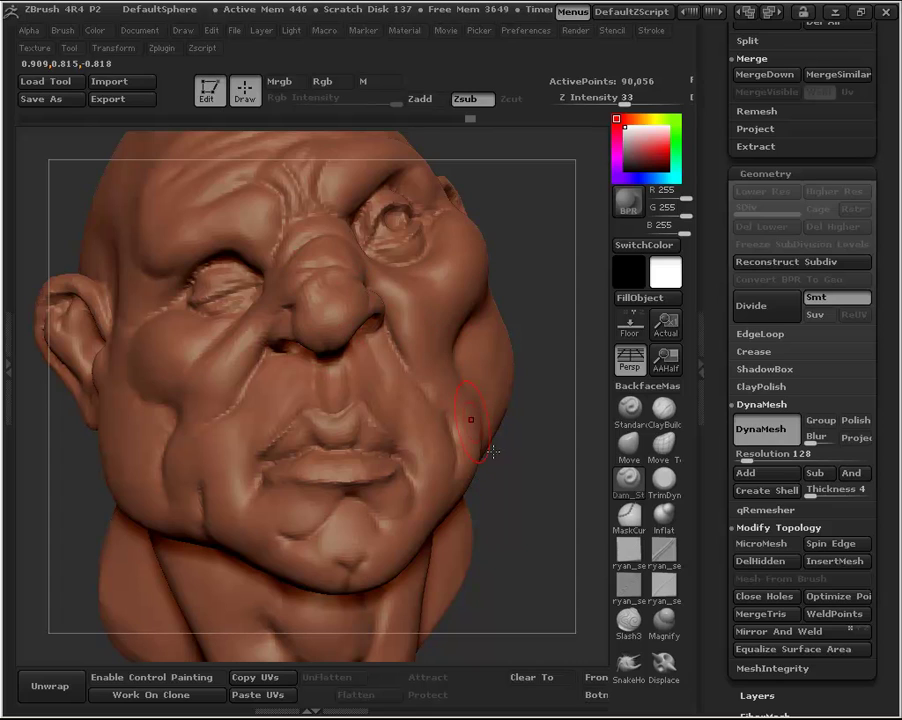
Try remeshing the head at a DynaMesh resolution of 64 and undo the remesh
left_click(746, 458)
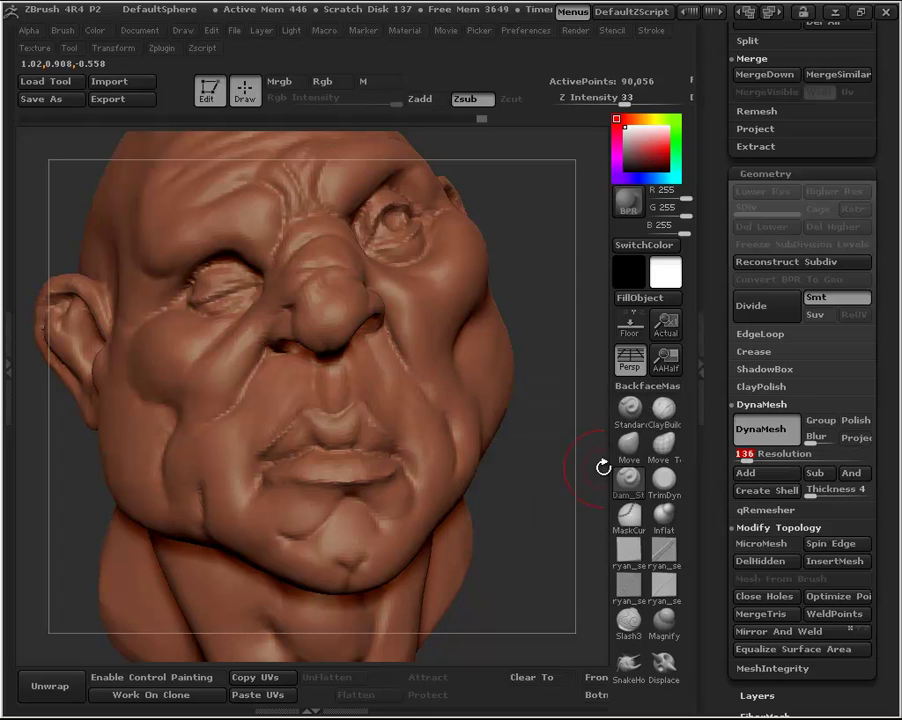
type("64")
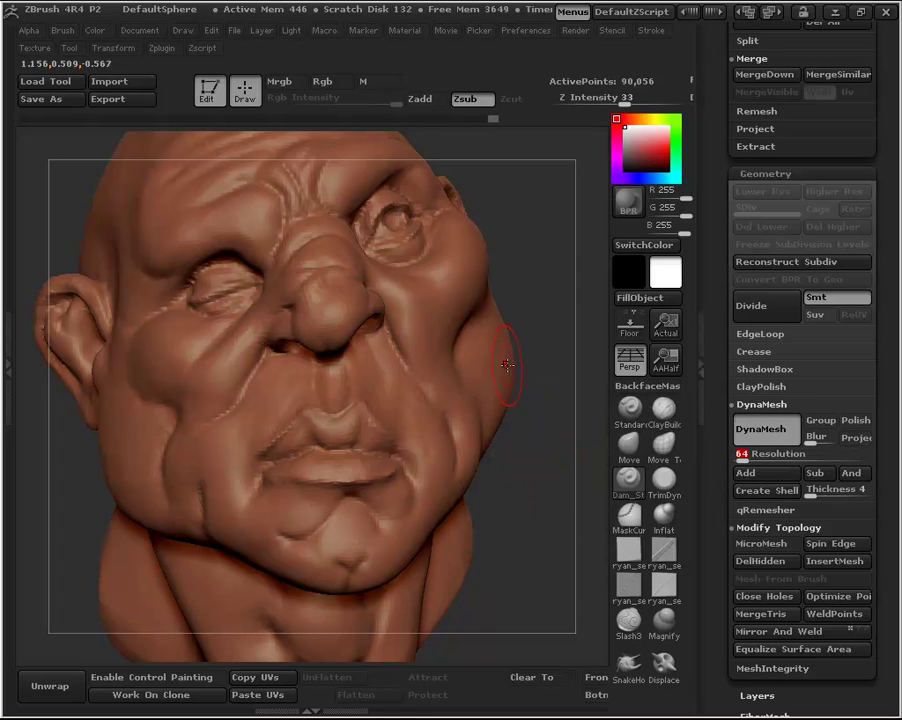
left_click_drag(542, 367, 543, 529, "ctrl")
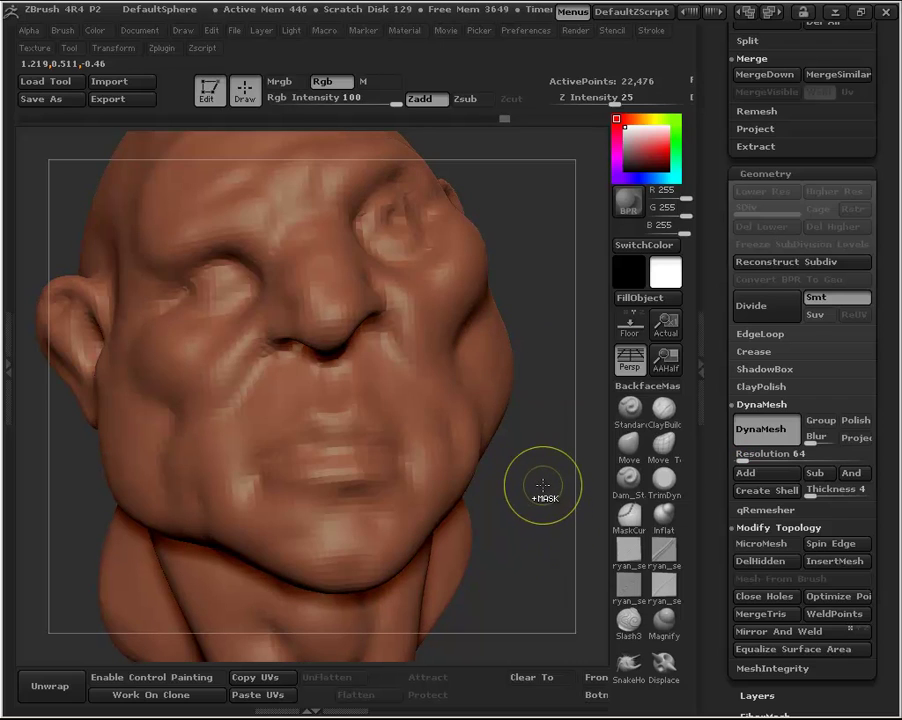
key("ctrl+z")
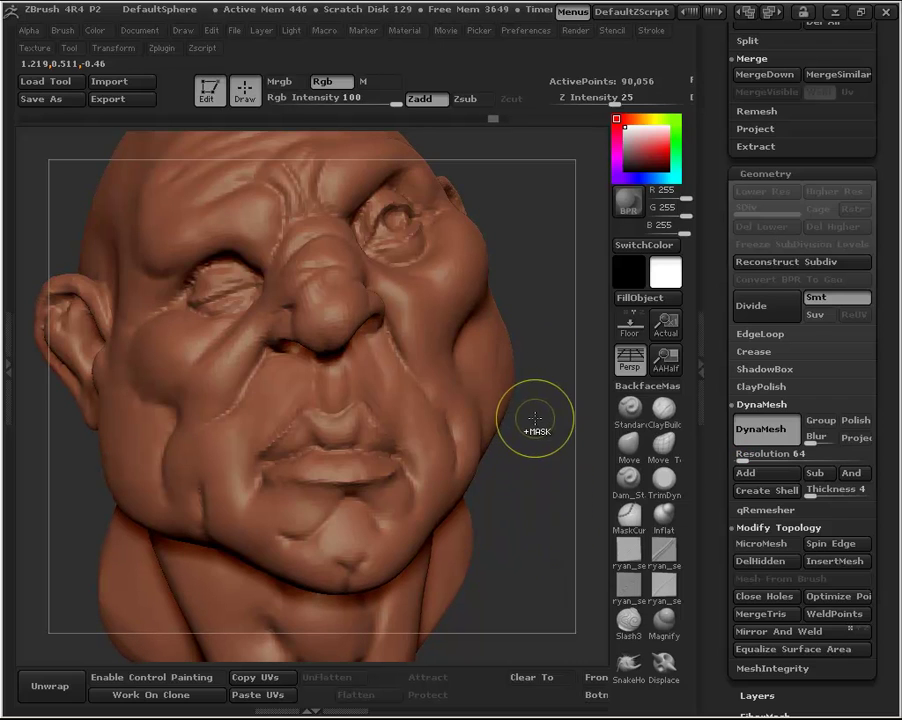
Remesh the head without DynaMesh projection, and remesh it again with the Project option enabled
left_click(855, 438)
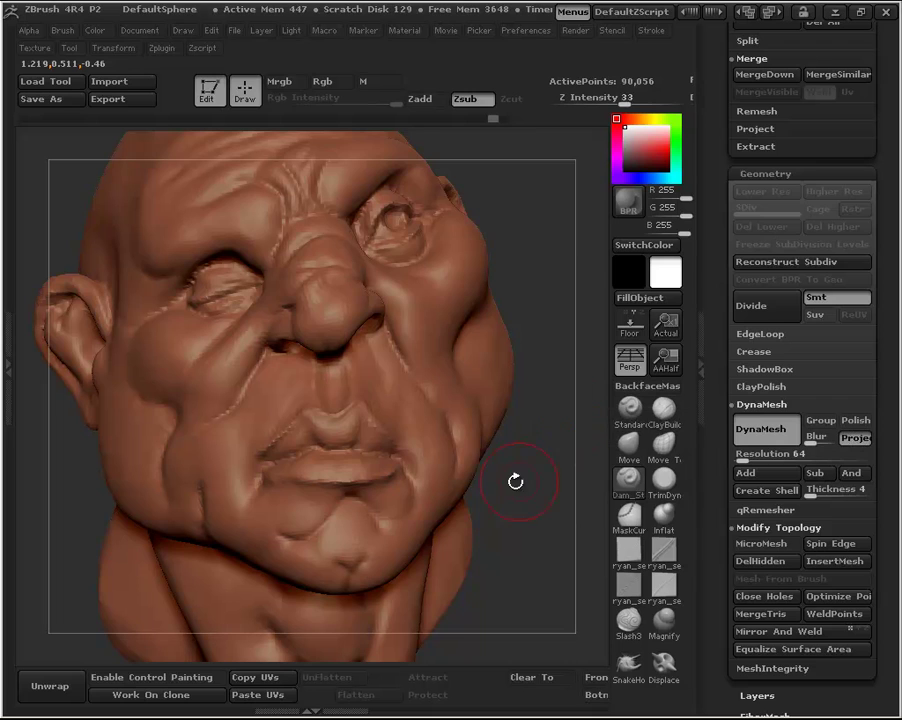
left_click_drag(509, 482, 578, 440)
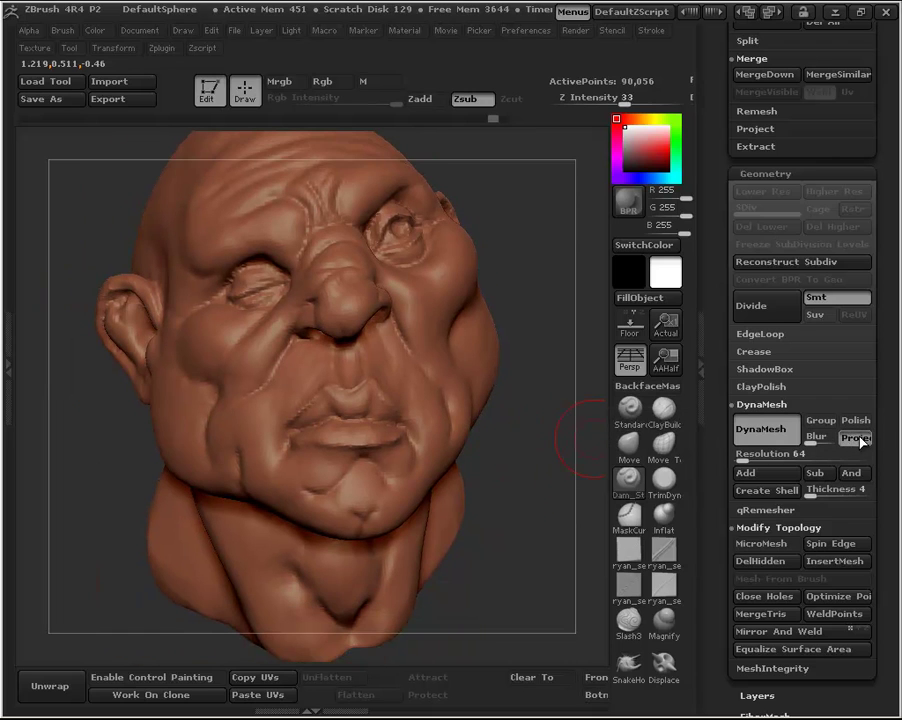
left_click_drag(544, 376, 539, 473, "ctrl")
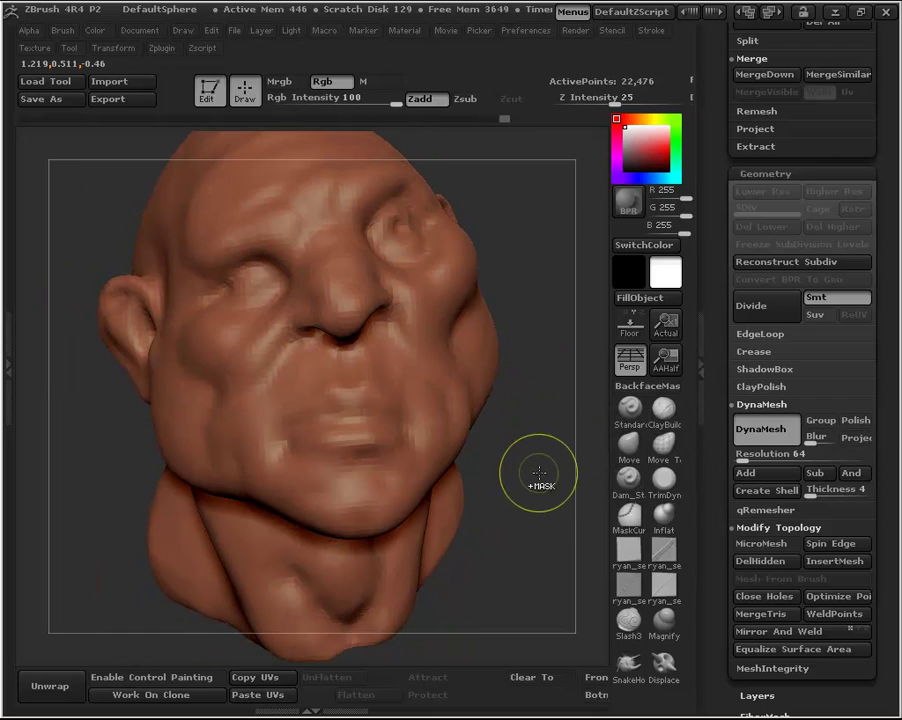
left_click(858, 440)
left_click_drag(540, 456, 540, 486, "ctrl")
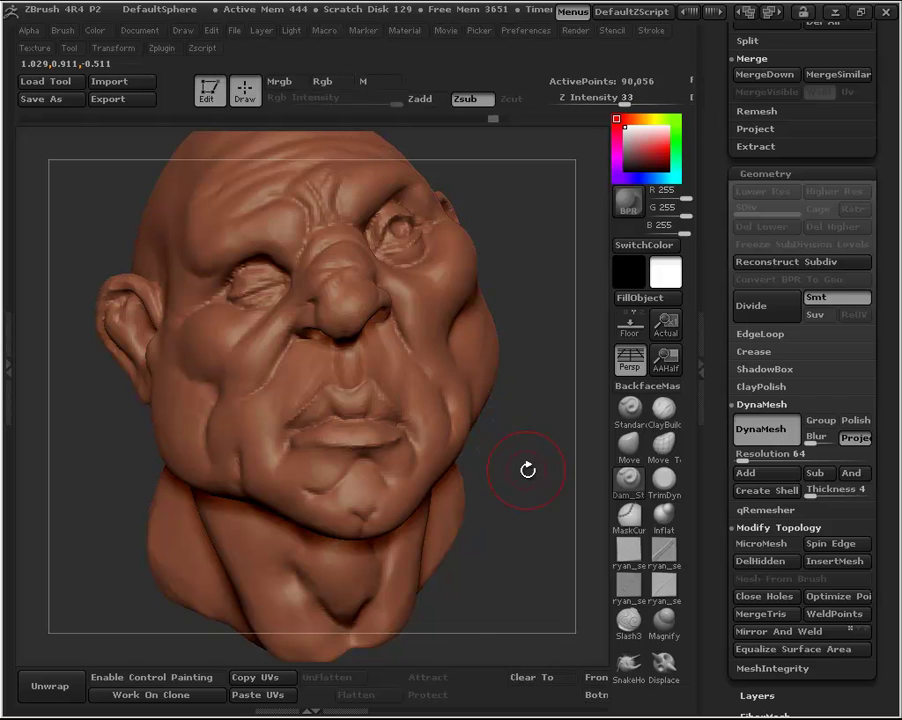
mouse_move(527, 470)
left_mouse_down()
mouse_move(517, 386)
mouse_move(539, 440)
mouse_move(519, 444)
mouse_move(521, 392)
mouse_move(527, 426)
mouse_move(513, 429)
mouse_move(507, 376)
mouse_move(514, 404)
mouse_move(507, 386)
mouse_move(513, 412)
mouse_move(525, 320)
left_mouse_up()
key("space")
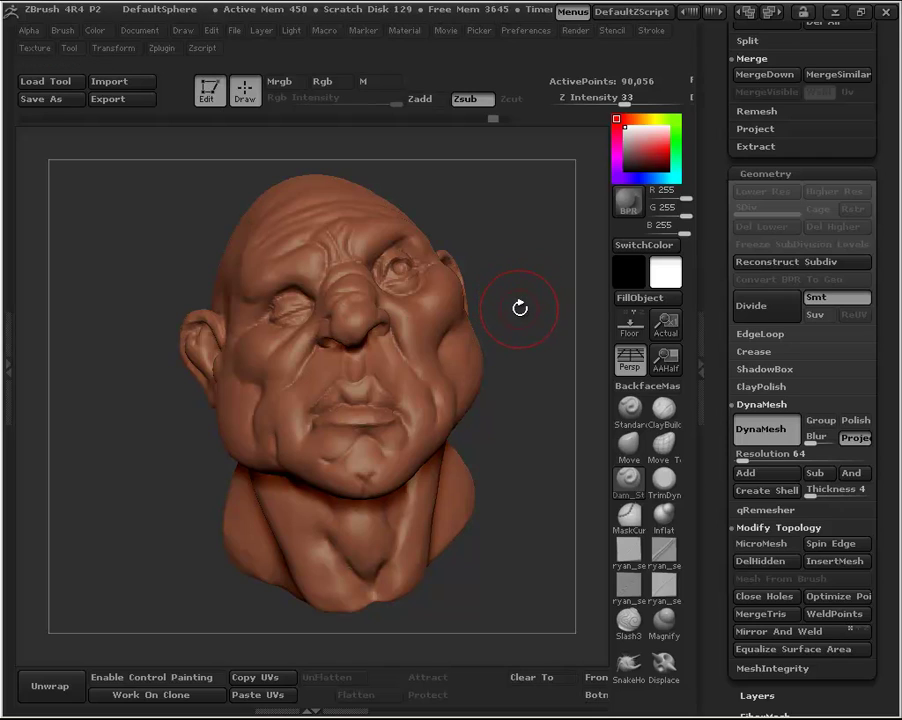
key("space")
left_click_drag(523, 318, 519, 280)
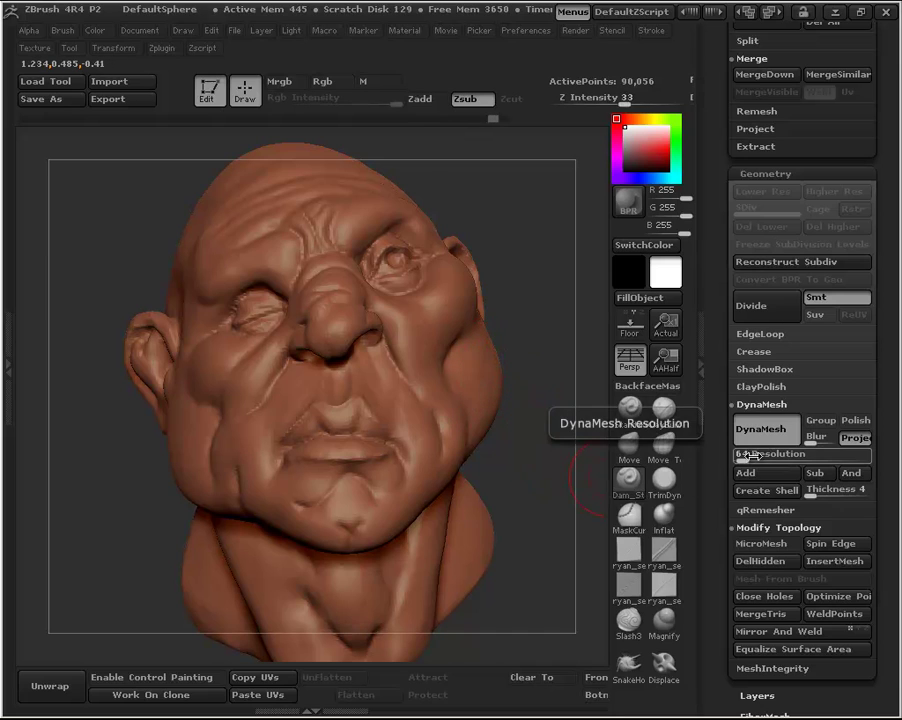
Display the polygon wireframe on the head and remesh it at a DynaMesh resolution of 64
key("ctrl")
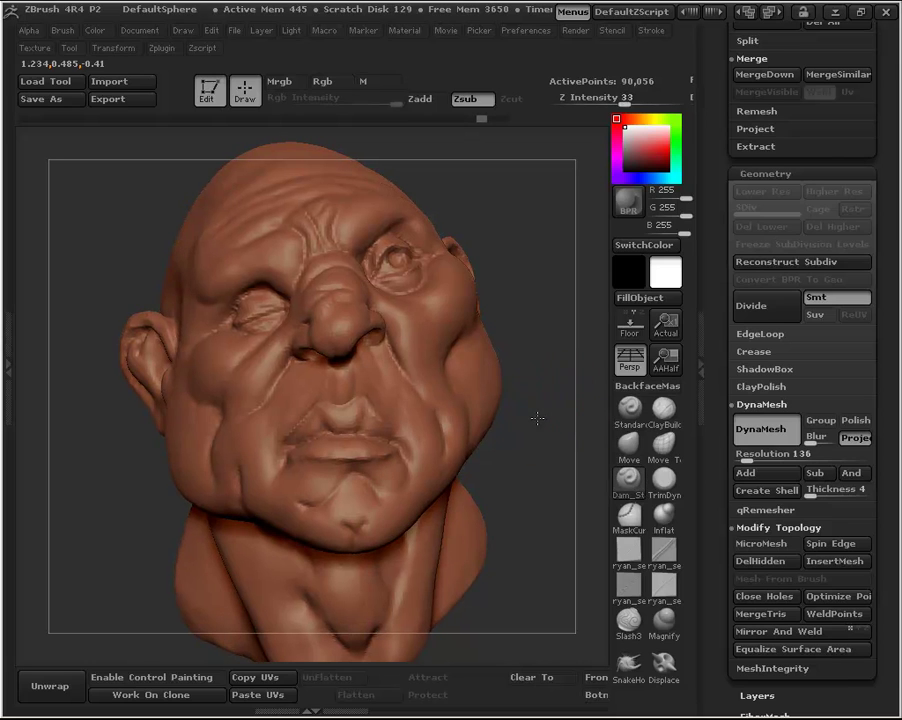
key("shift+f")
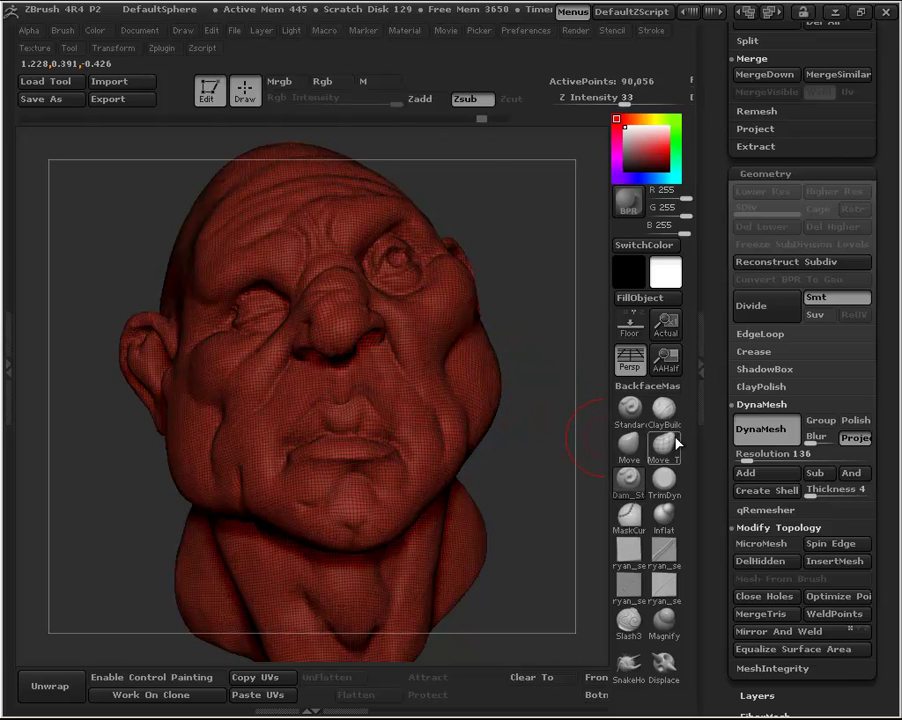
left_click(745, 454)
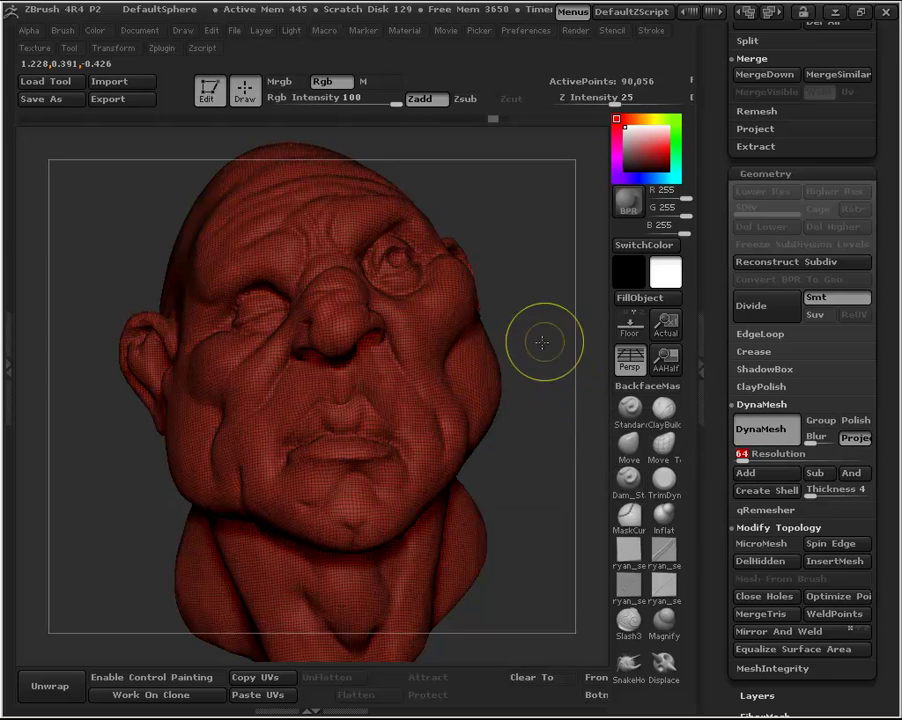
left_click_drag(540, 342, 544, 469, "ctrl")
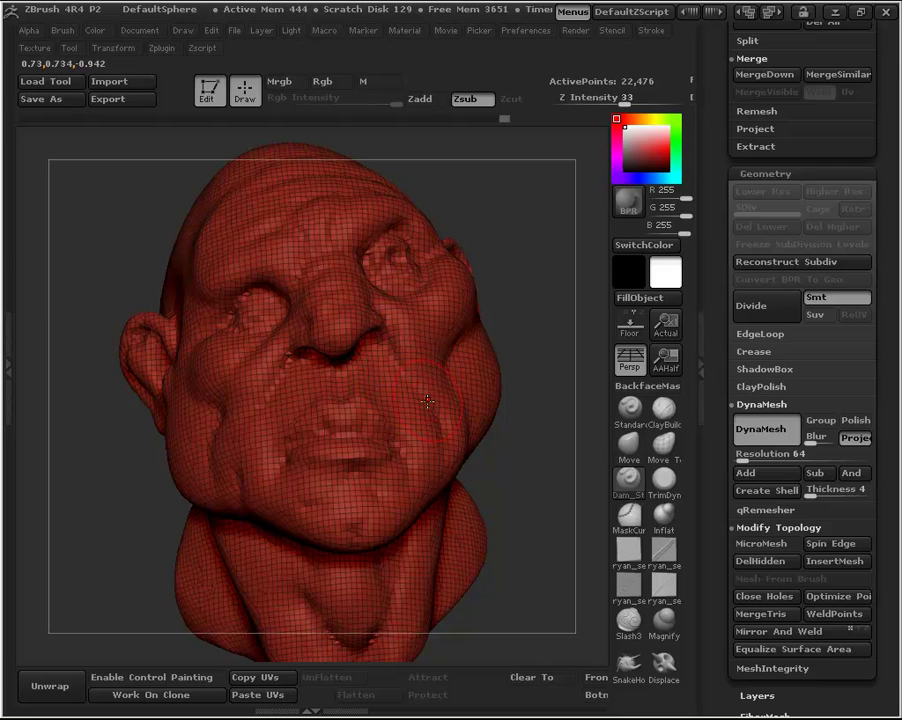
right_click_drag(434, 394, 402, 394)
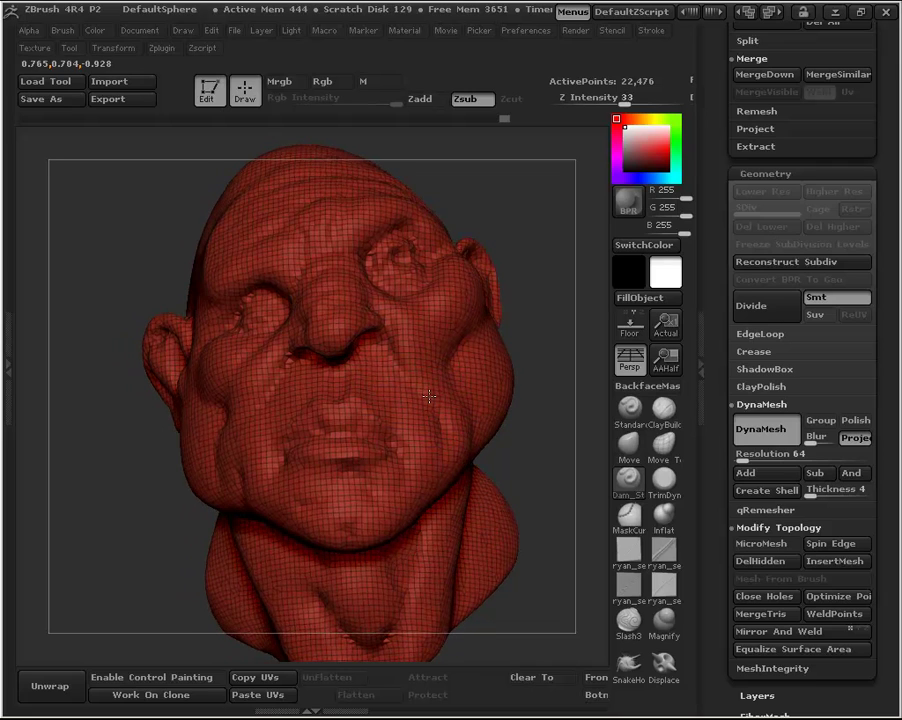
Try to remesh the head at a DynaMesh resolution of 32
left_click(745, 466)
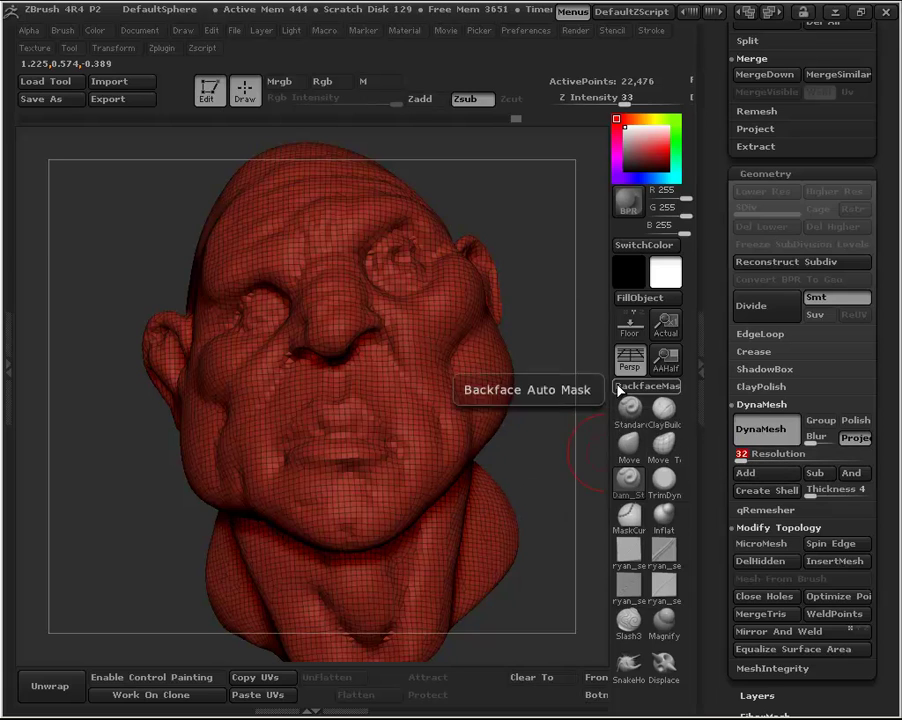
left_click_drag(540, 341, 549, 475, "ctrl")
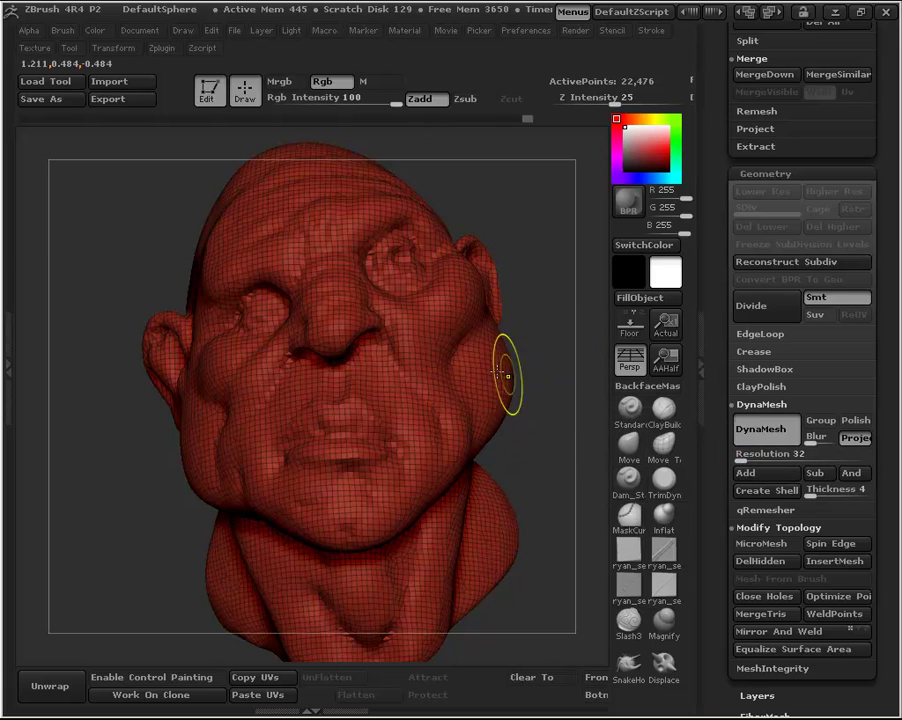
key("b")
key("d")
key("s")
mouse_move(521, 318)
left_mouse_down()
mouse_move(536, 316)
mouse_move(519, 306)
left_mouse_up()
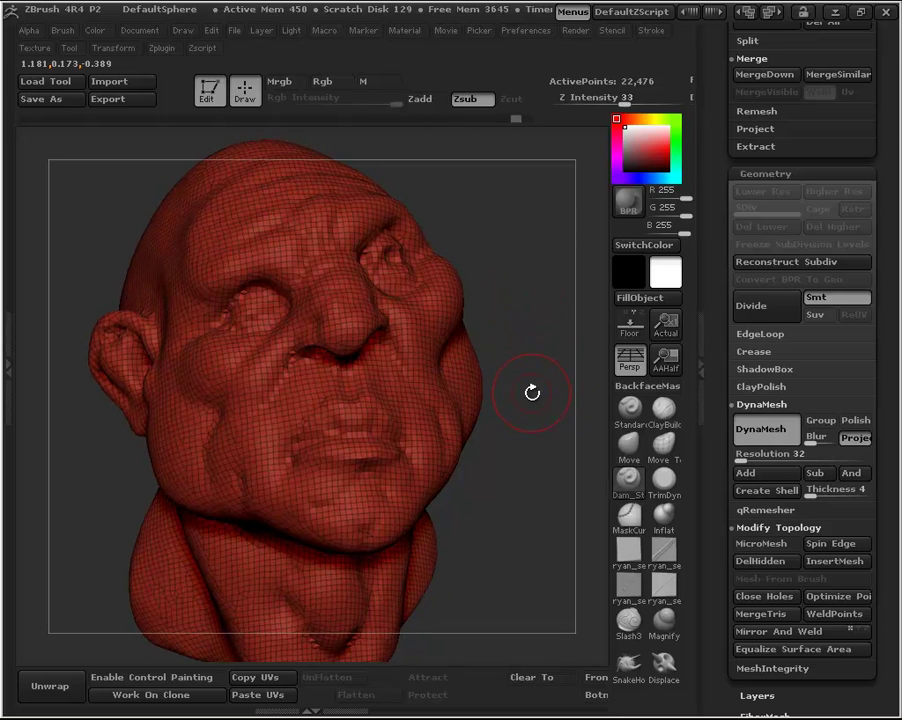
mouse_move(532, 392)
left_mouse_down()
mouse_move(521, 390)
mouse_move(524, 378)
left_mouse_up()
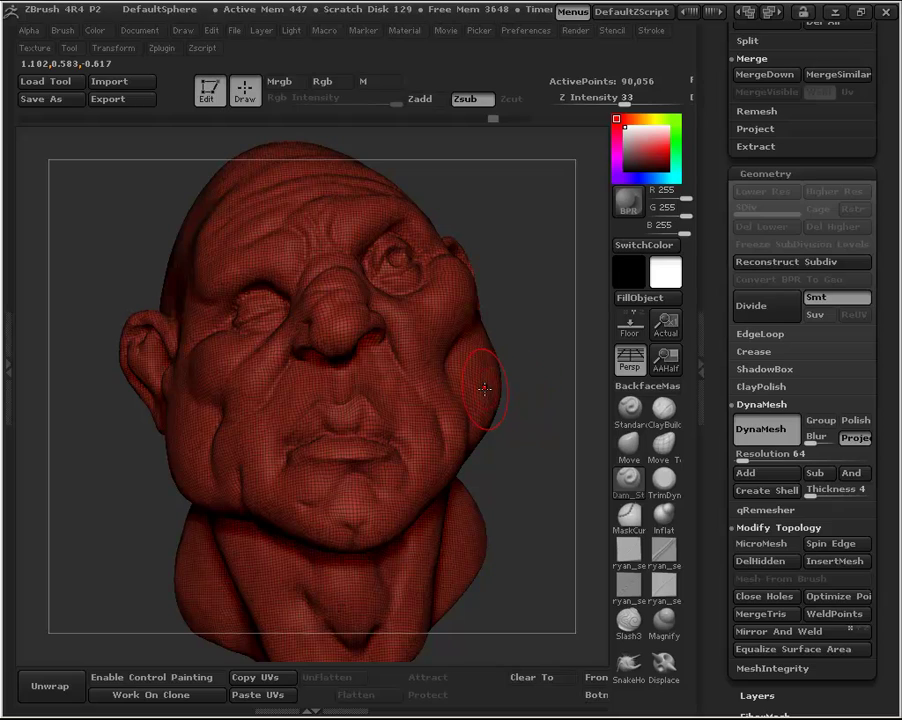
Nudge the outer edge of the cheek below the open eye slightly outward with an enlarged Move brush
key("b")
key("m")
key("v")
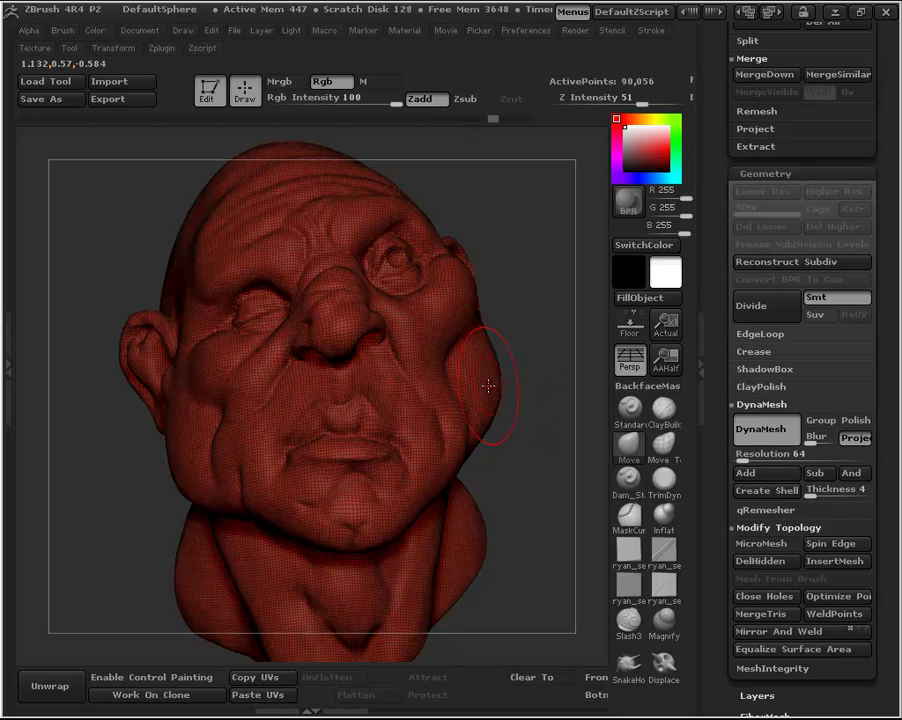
key("bracketright")
key("bracketright")
key("bracketright")
left_click_drag(486, 378, 491, 377)
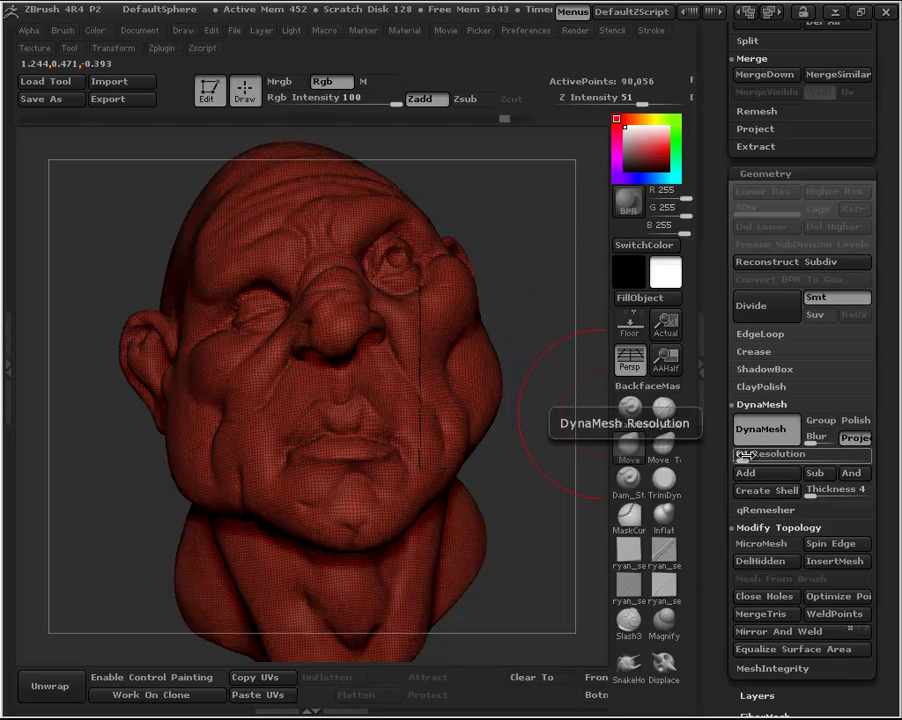
Remesh the reshaped head at DynaMesh resolution 64 with projection on, undoing and repeating the remesh once
left_click_drag(540, 358, 540, 522, "ctrl")
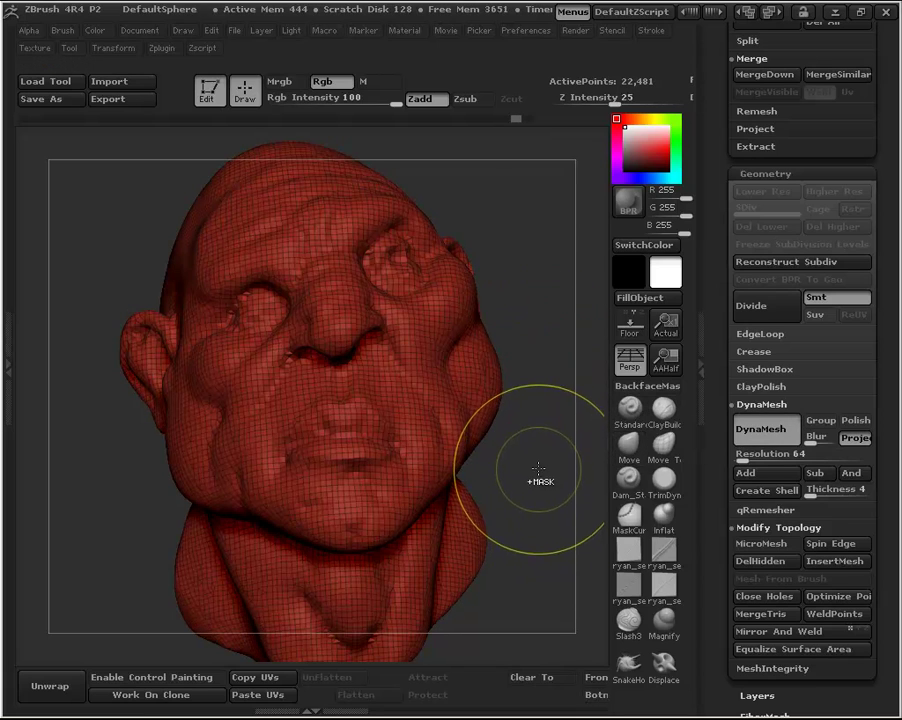
key("ctrl+z")
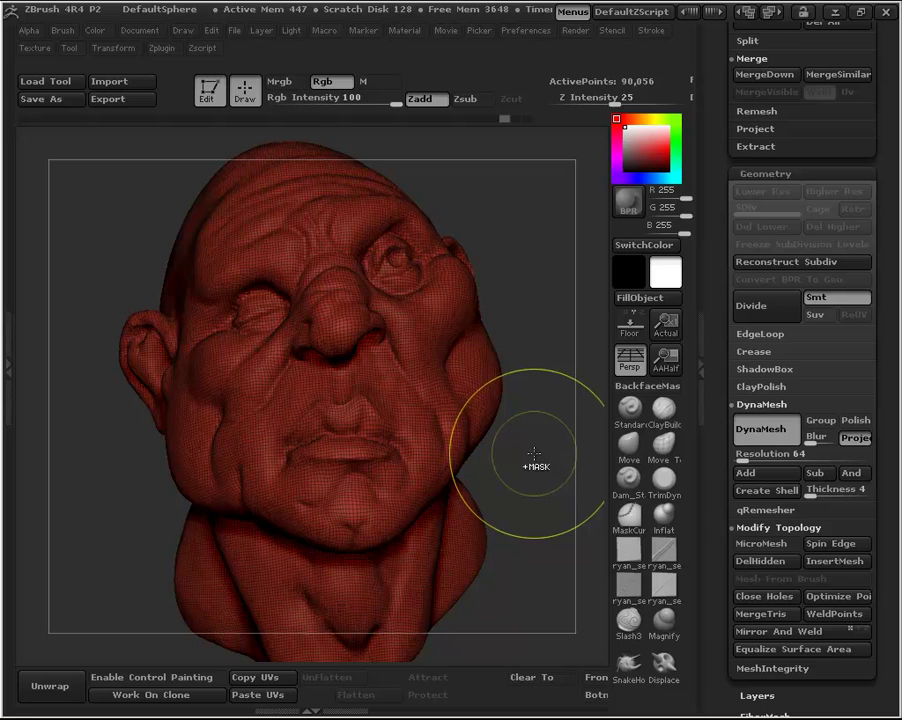
left_click_drag(535, 302, 525, 465, "ctrl")
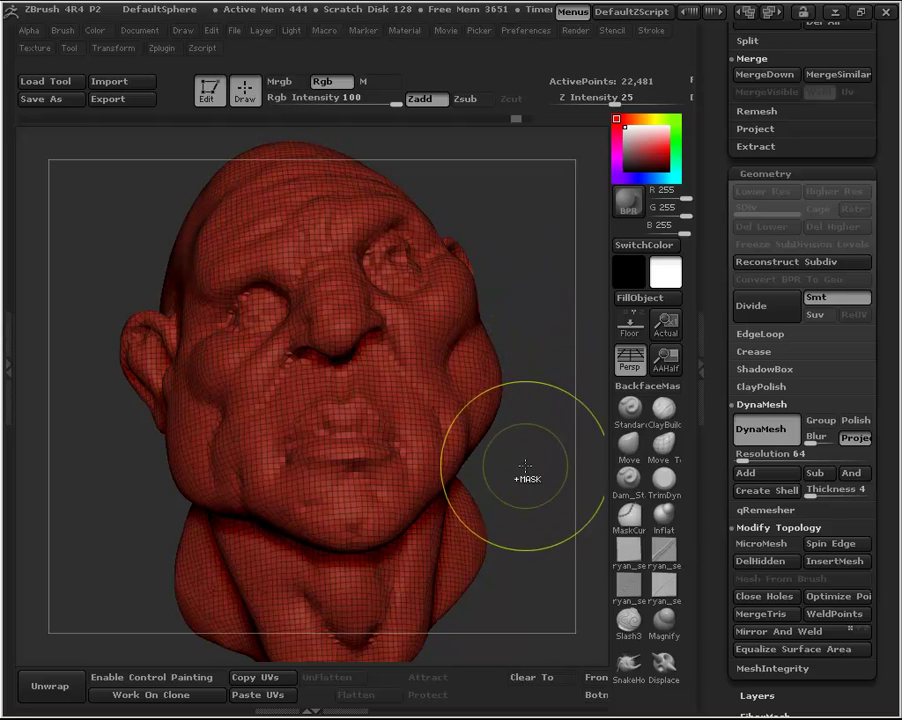
Set the DynaMesh resolution to 32
left_click(746, 458)
type("120")
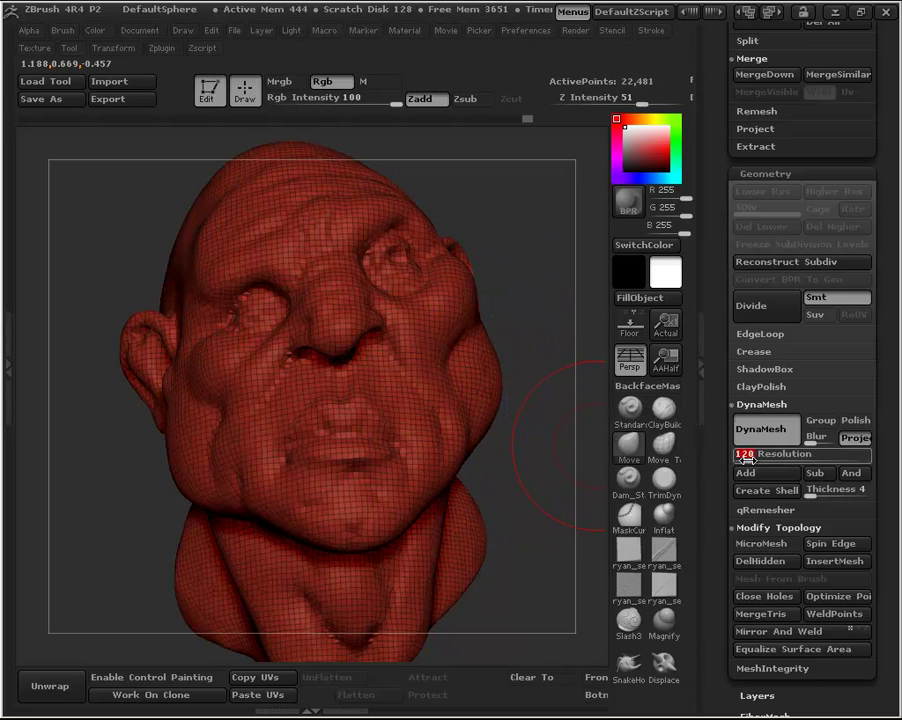
key("BackSpace")
key("BackSpace")
key("BackSpace")
type("32")
key("Return")
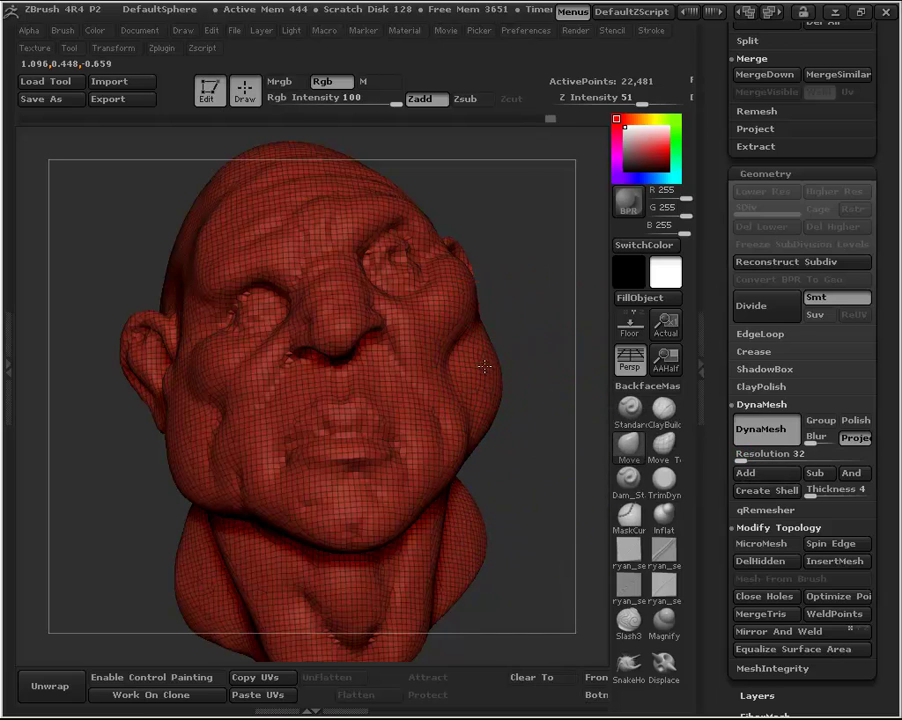
Try to remesh the reshaped head at DynaMesh resolution 32 with projection on
left_click_drag(494, 386, 537, 530, "ctrl")
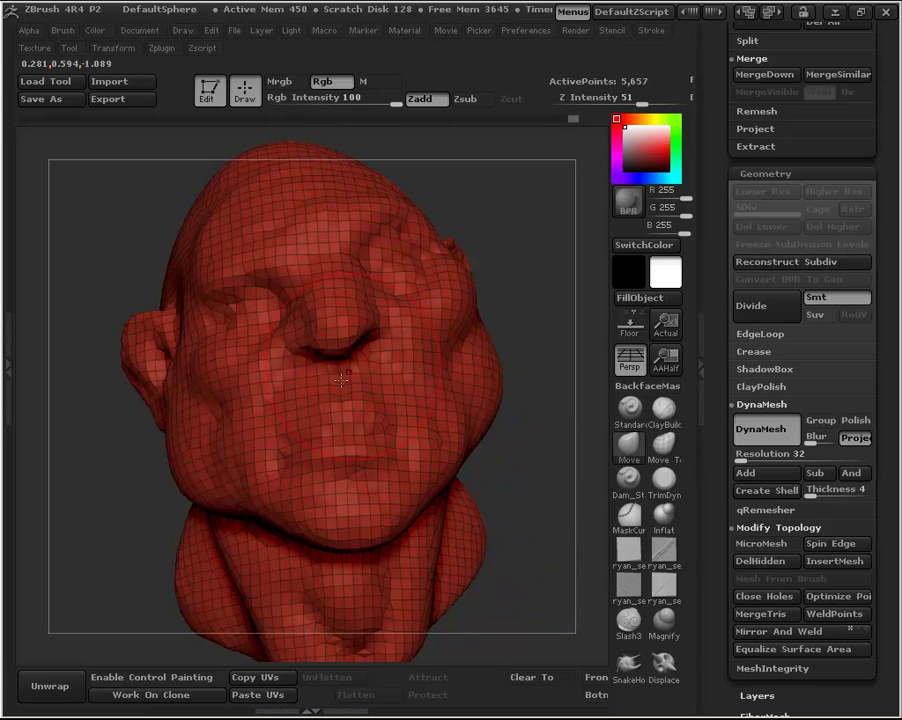
key("ctrl+z")
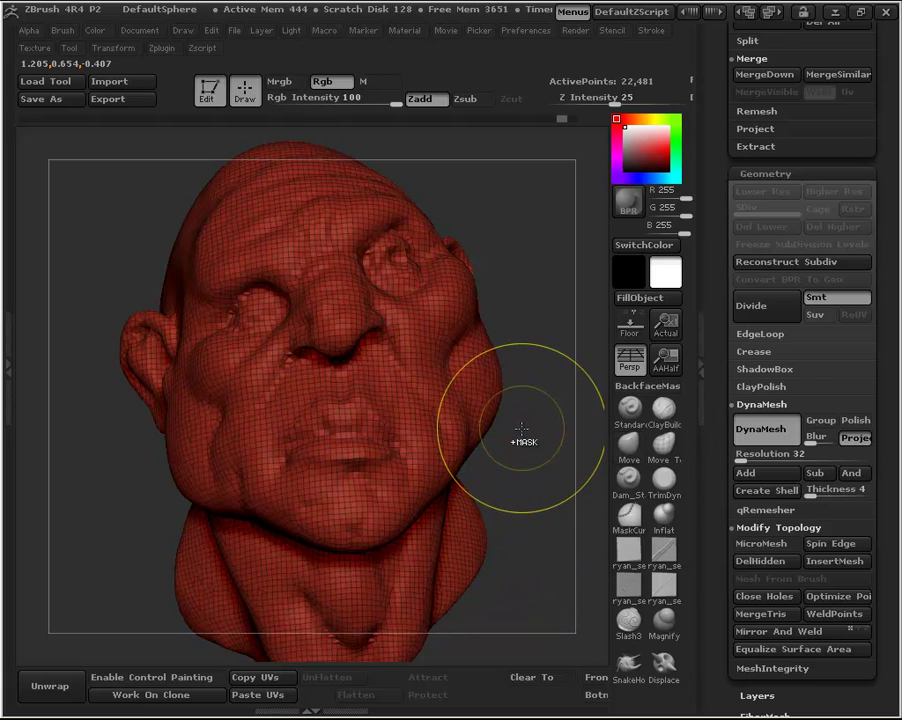
Undo the low-resolution remeshes back to the detailed head at DynaMesh resolution 128 and hide its polygon wireframe
key("ctrl+z")
key("ctrl+z")
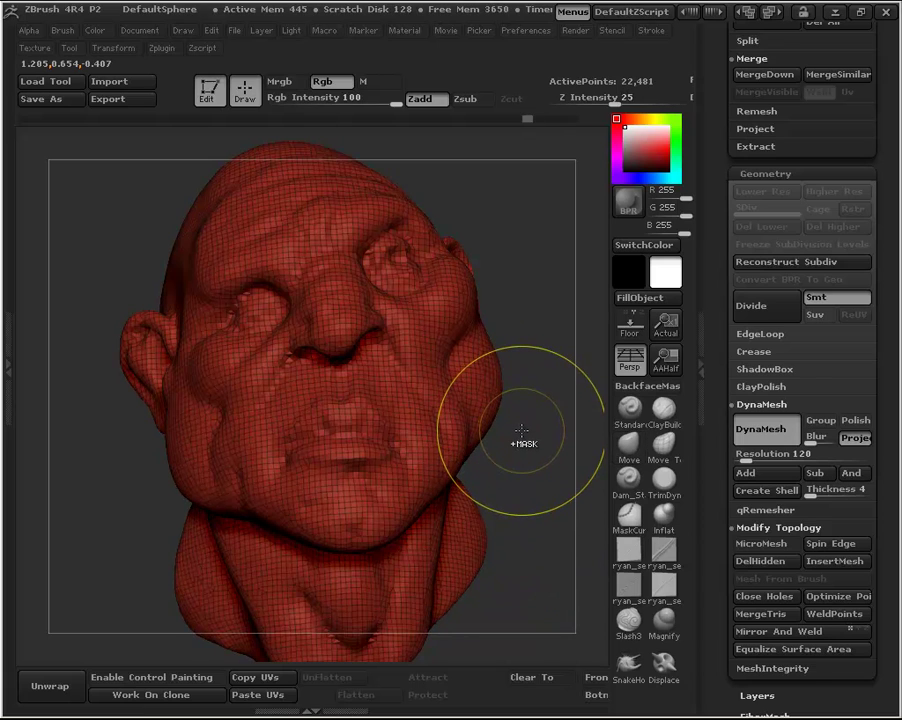
key("ctrl+z")
key("ctrl+z")
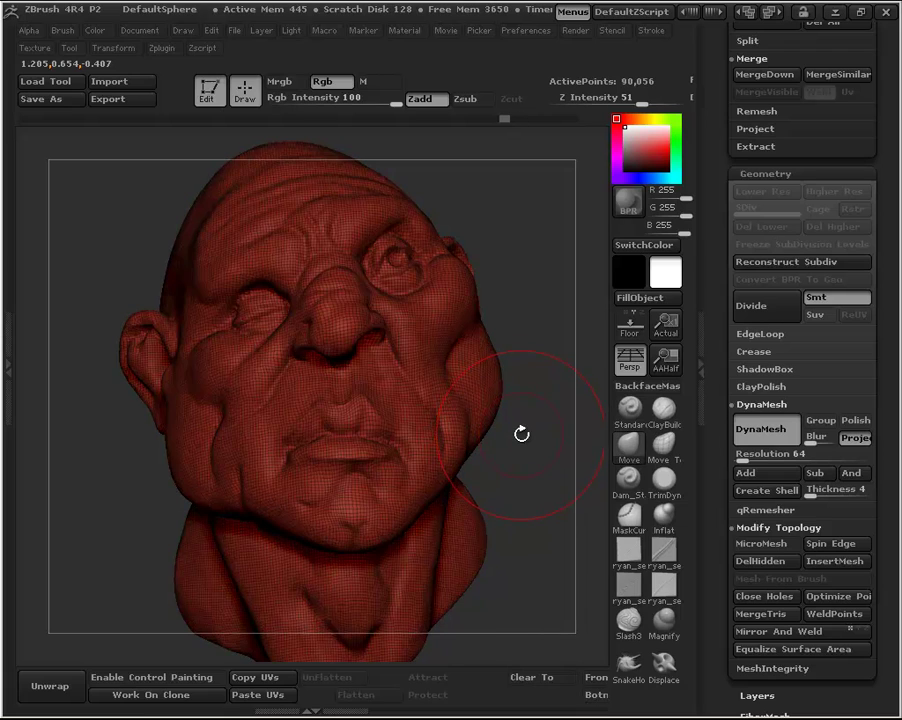
key("shift+f")
key("ctrl+z")
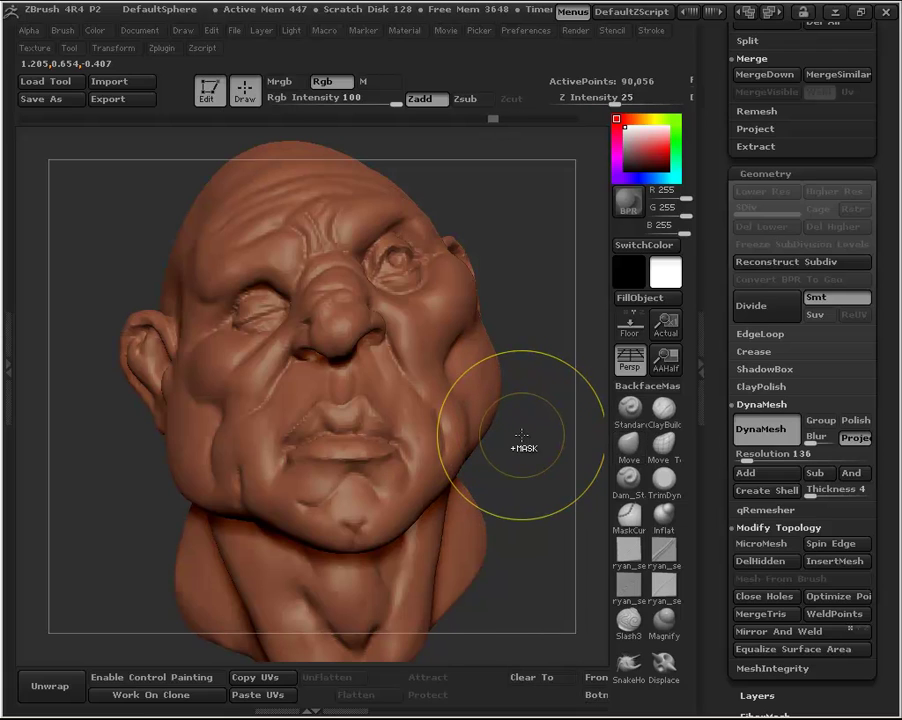
key("ctrl+z")
key("ctrl+z")
key("ctrl+z")
key("ctrl+z")
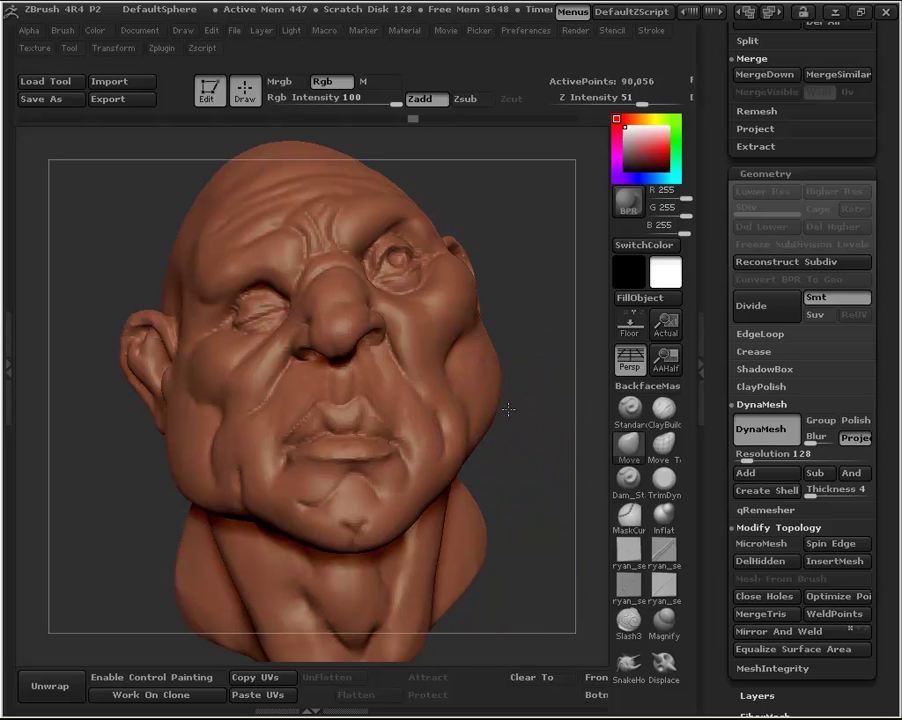
left_click_drag(508, 409, 500, 405)
mouse_move(540, 442)
left_mouse_down()
mouse_move(526, 425)
mouse_move(519, 433)
mouse_move(525, 421)
mouse_move(509, 390)
mouse_move(485, 390)
mouse_move(501, 388)
mouse_move(491, 376)
left_mouse_up()
right_click(491, 376)
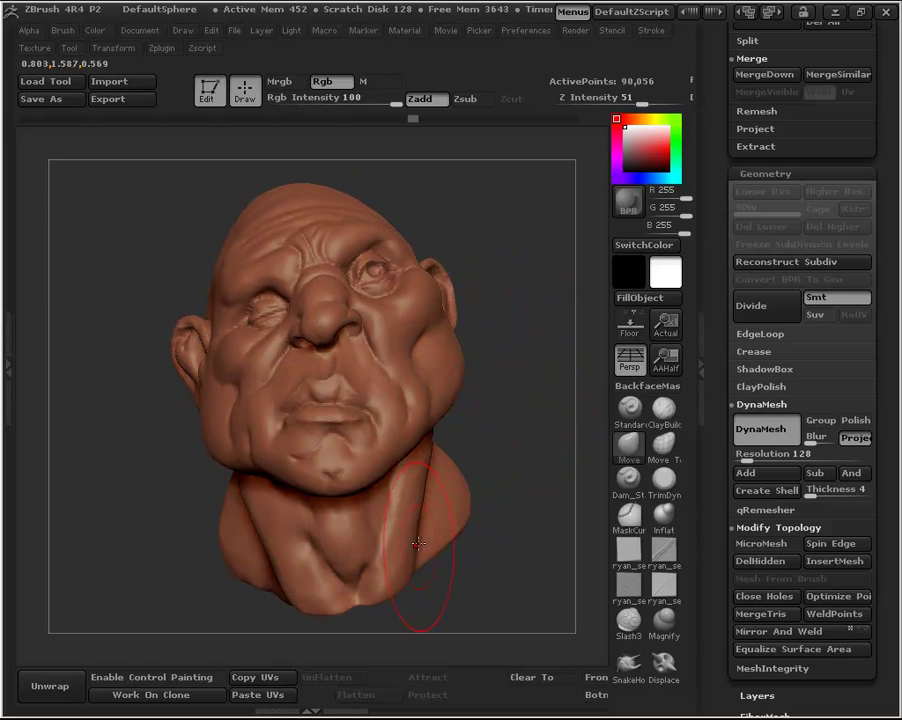